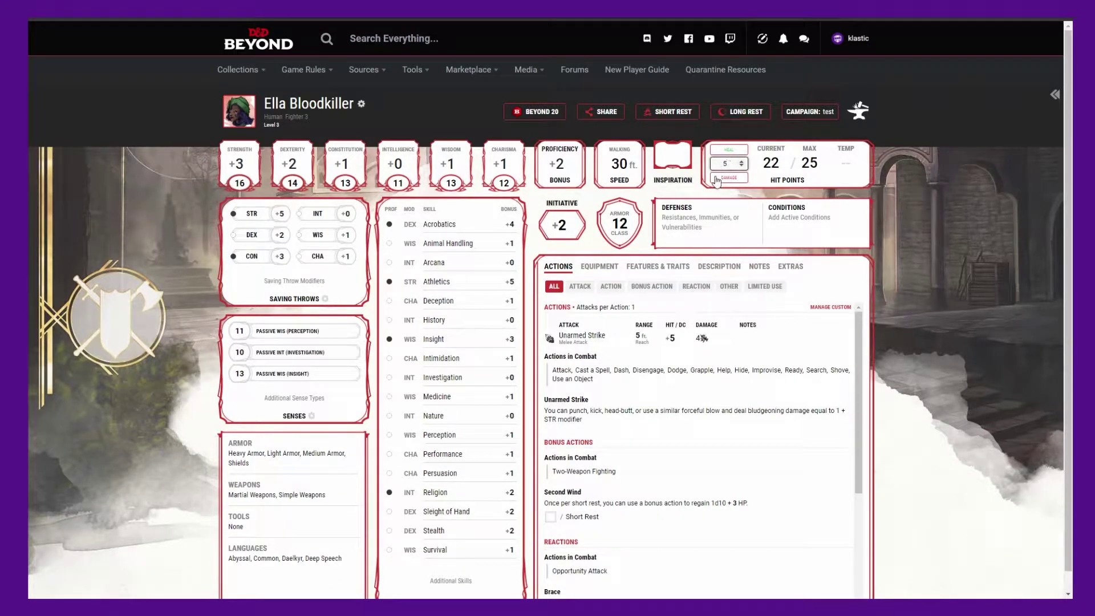
Apply 5 damage to Ella Bloodkiller and 11 damage to Belxiris Esstyrlynn, and roll an attack with B'Veti's Blade of Mind Rending.
{"action": "left_click", "coordinate": [719, 178]}
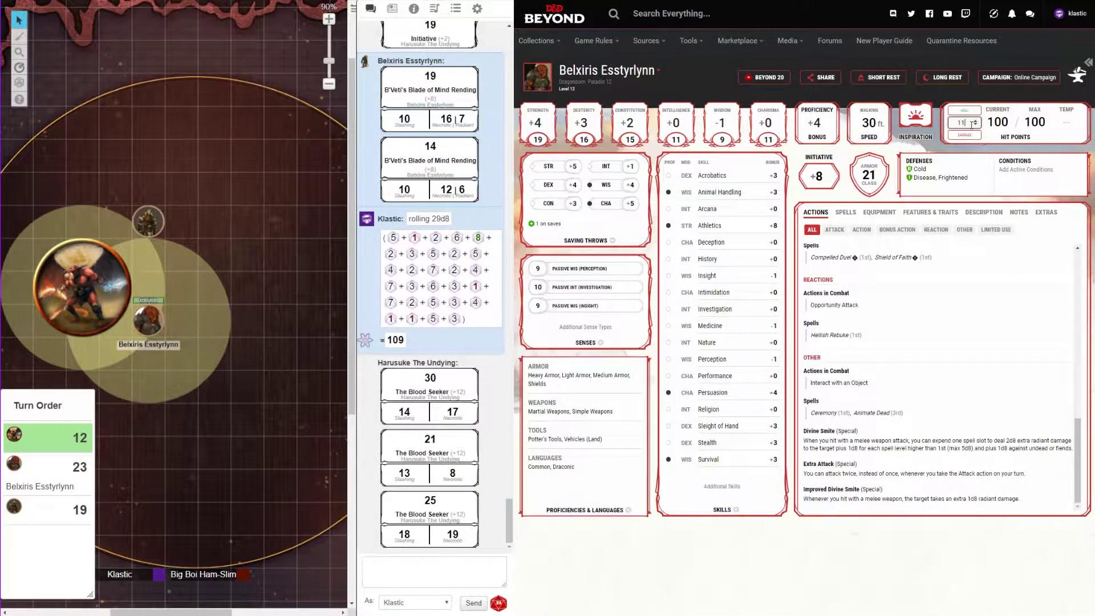
{"action": "left_click", "coordinate": [966, 136]}
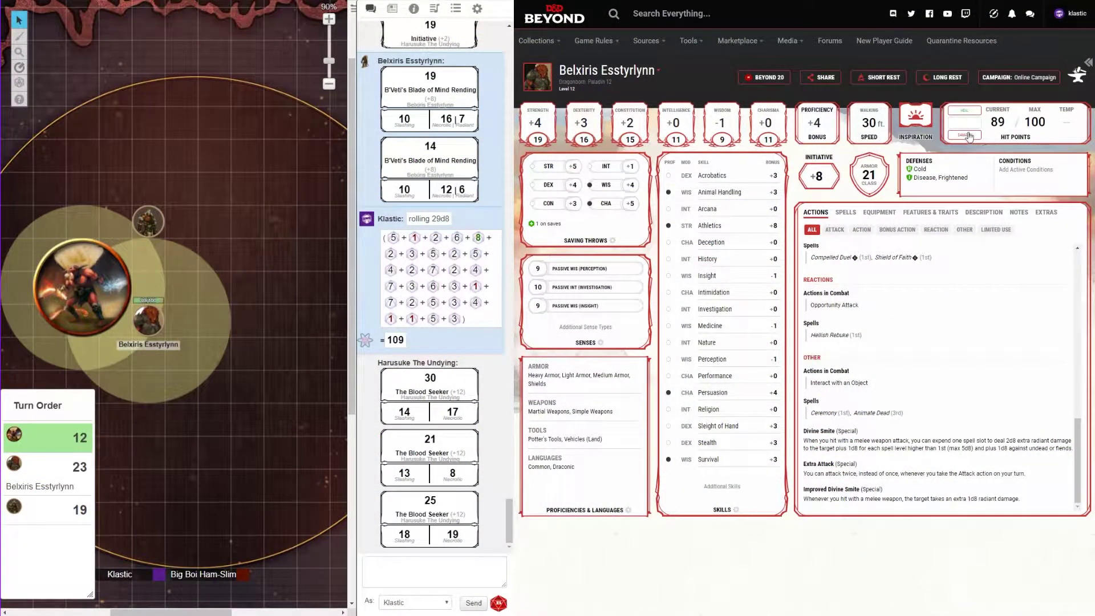
{"action": "scroll", "coordinate": [913, 343], "scroll_direction": "up", "scroll_amount": 10}
{"action": "left_click", "coordinate": [810, 282]}
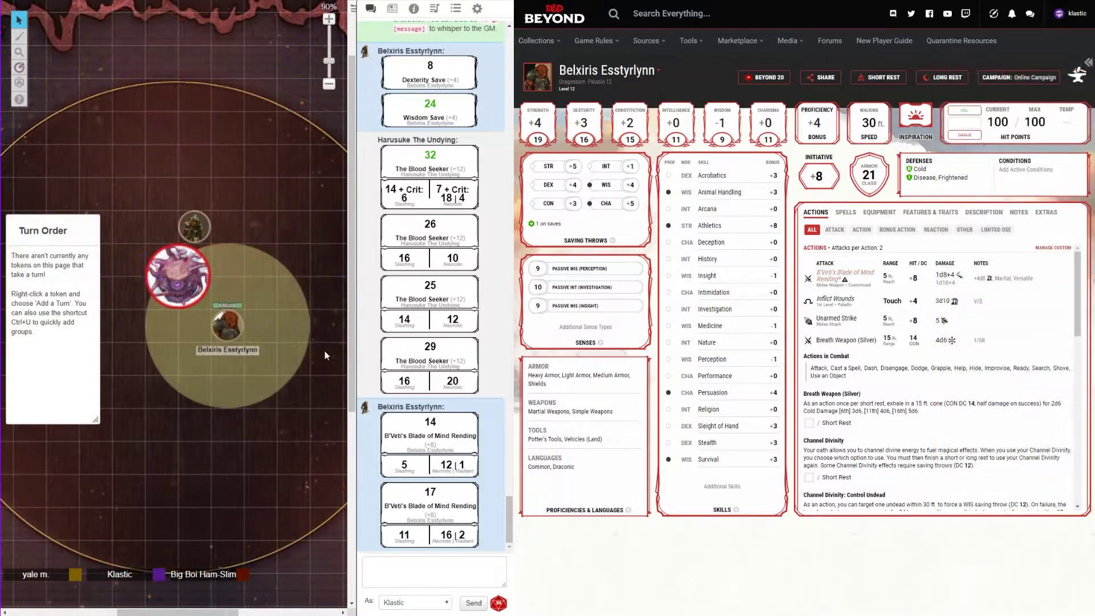
Roll initiative for the Belxiris Esstyrlynn token and attack with B'Veti's Blade of Mind Rending.
{"action": "left_click", "coordinate": [229, 327]}
{"action": "left_click", "coordinate": [834, 170]}
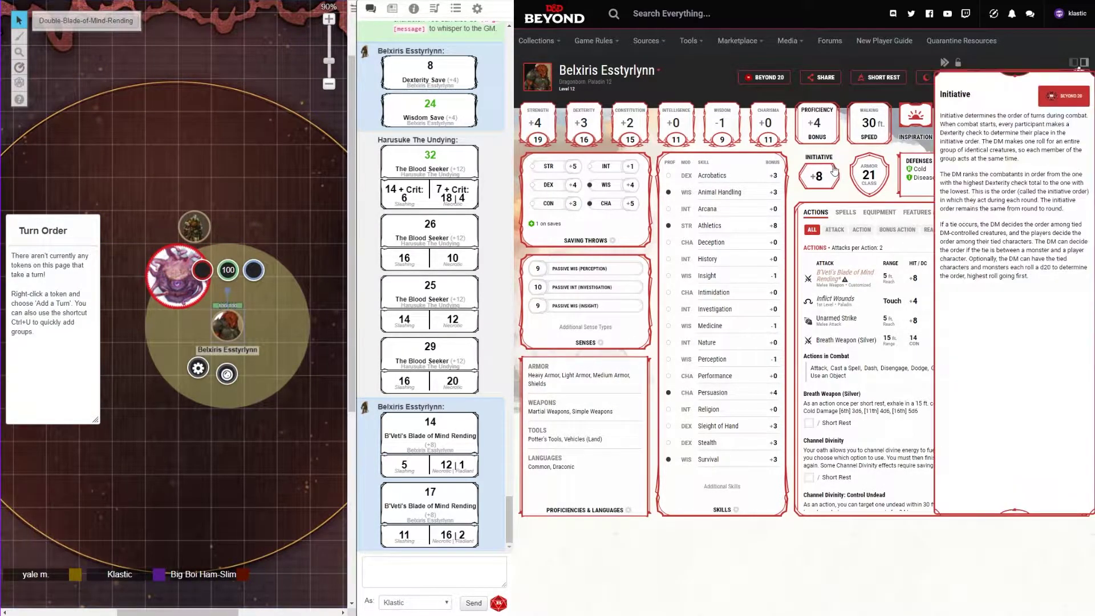
{"action": "left_click", "coordinate": [1064, 96]}
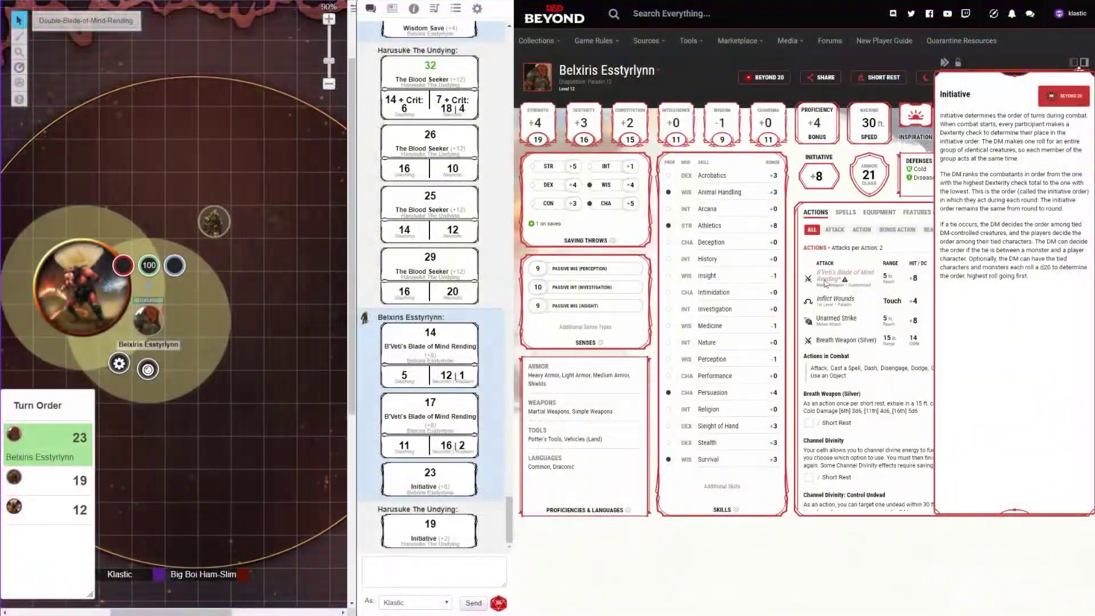
{"action": "left_click", "coordinate": [809, 279]}
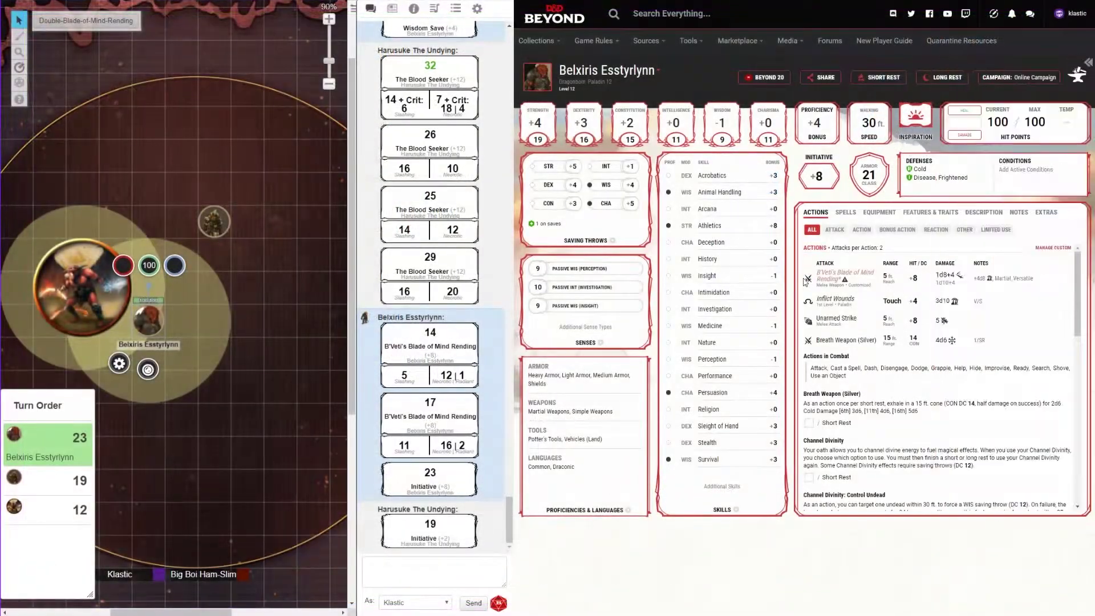
{"action": "left_click", "coordinate": [808, 279]}
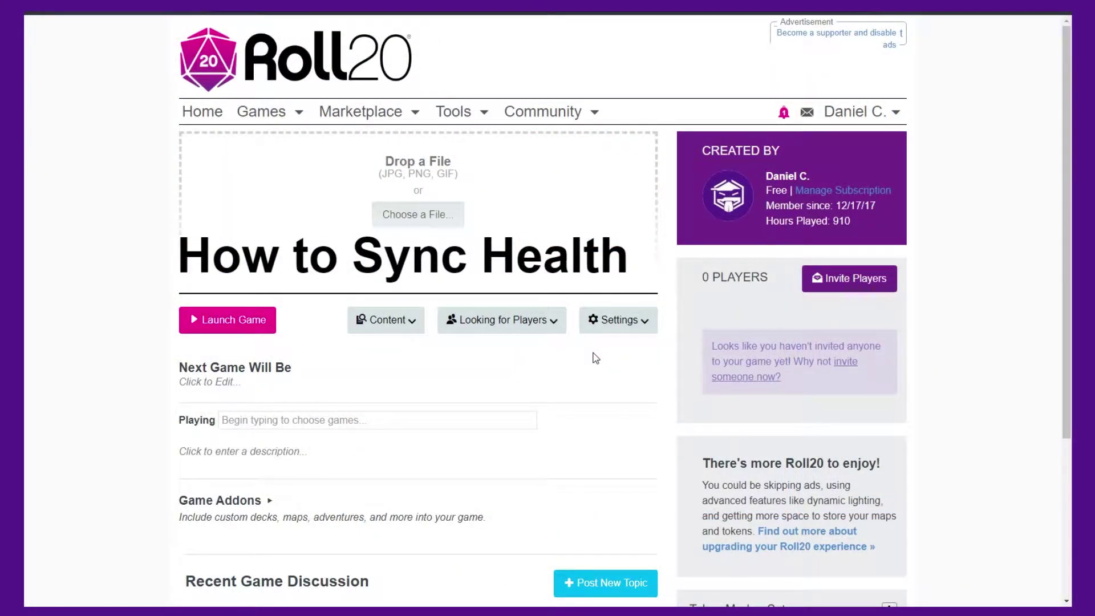
Open the settings of the Roll20 game "How to Sync Health" and browse the character sheet templates for D&D 5E by Roll20.
{"action": "left_click", "coordinate": [618, 319]}
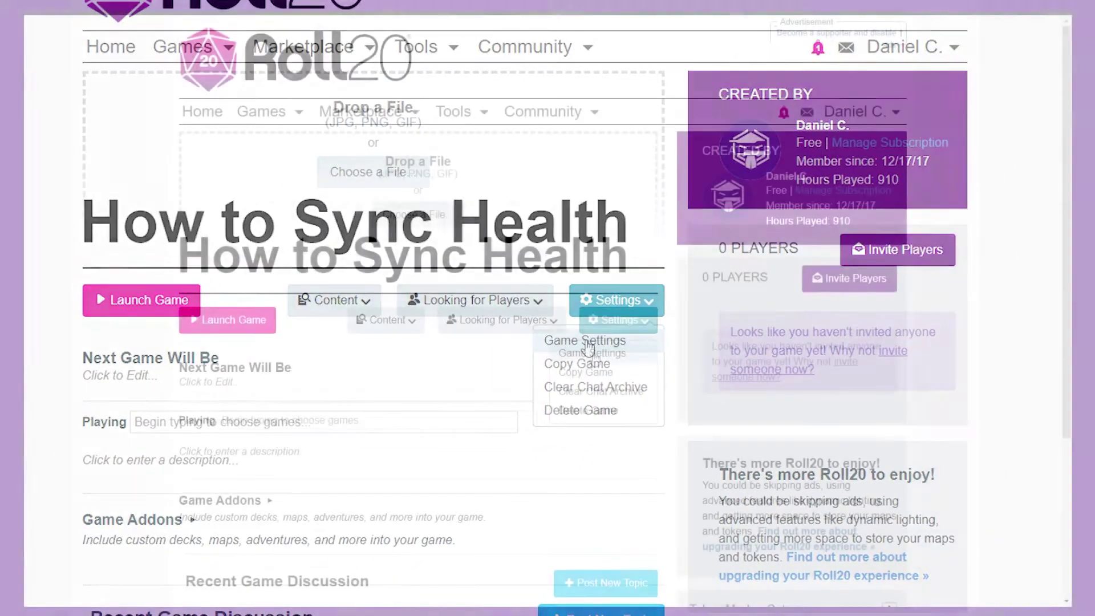
{"action": "left_click", "coordinate": [591, 355]}
{"action": "scroll", "coordinate": [493, 338], "scroll_direction": "down", "scroll_amount": 10}
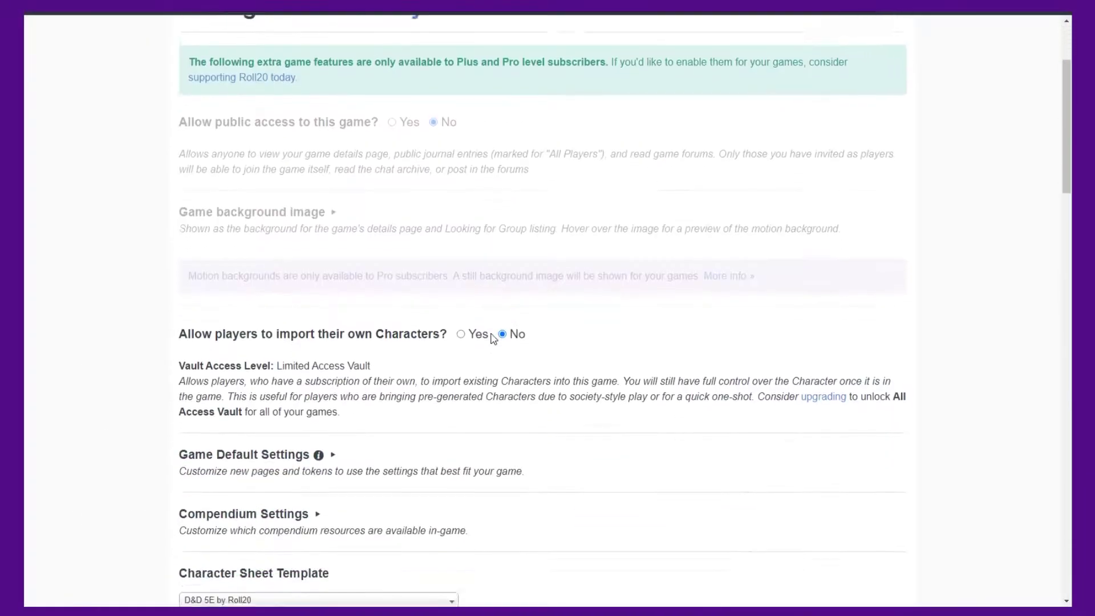
{"action": "left_click", "coordinate": [318, 264]}
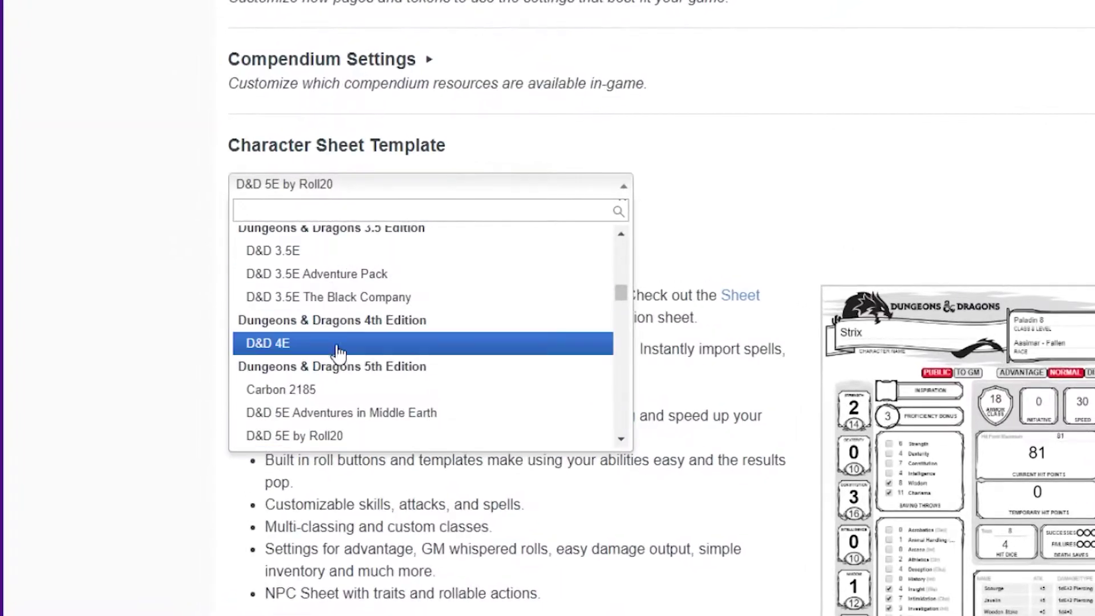
{"action": "scroll", "coordinate": [229, 375], "scroll_direction": "down", "scroll_amount": 3}
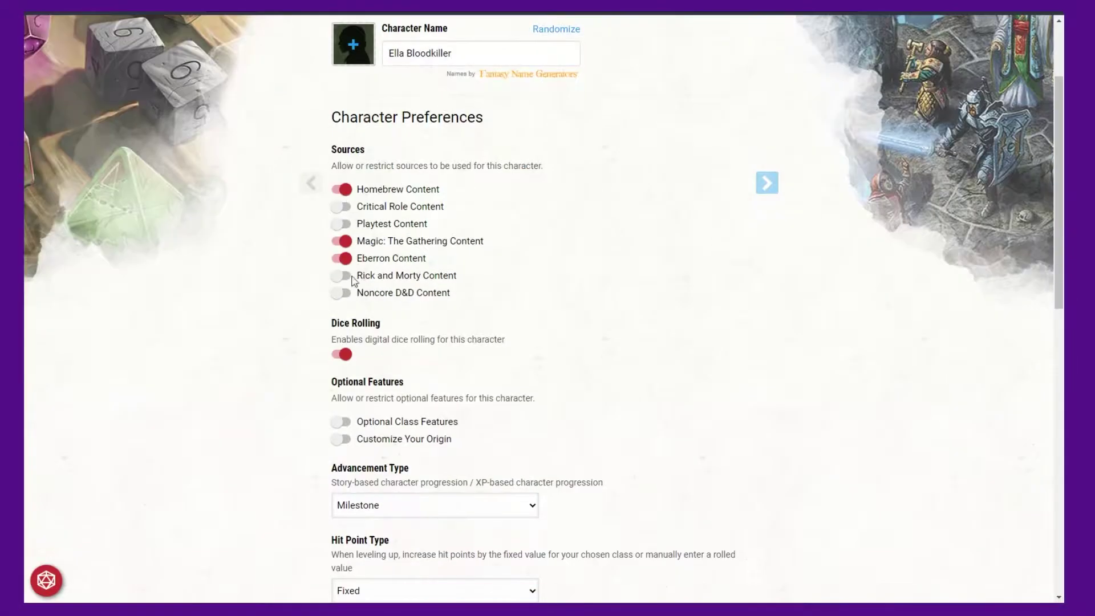
Add the Fighter class to Ella Bloodkiller in the D&D Beyond character builder.
{"action": "scroll", "coordinate": [503, 279], "scroll_direction": "down", "scroll_amount": 9}
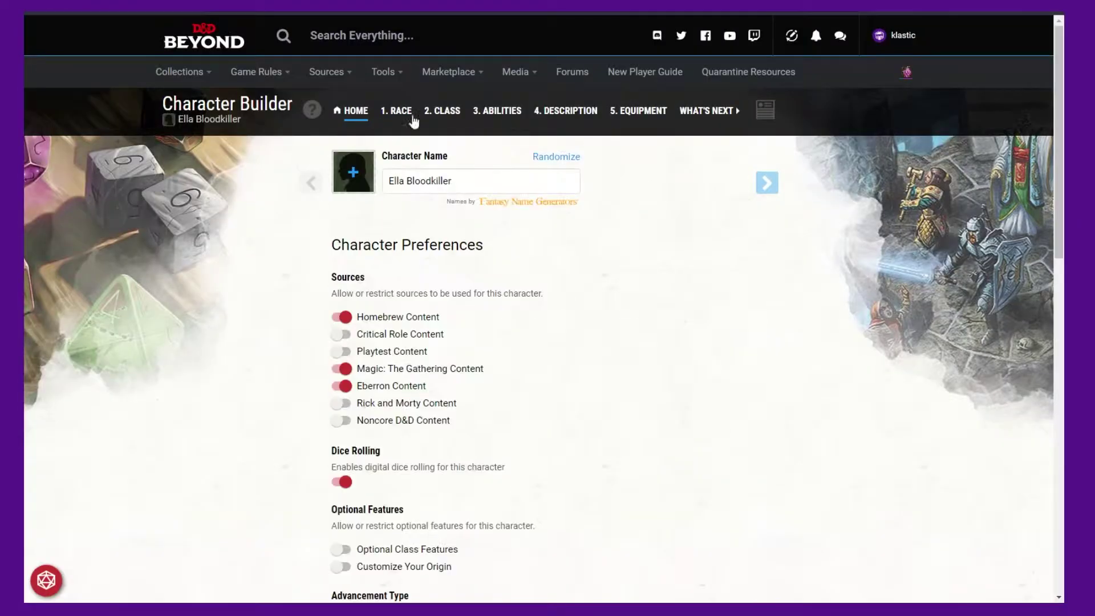
{"action": "left_click", "coordinate": [429, 112]}
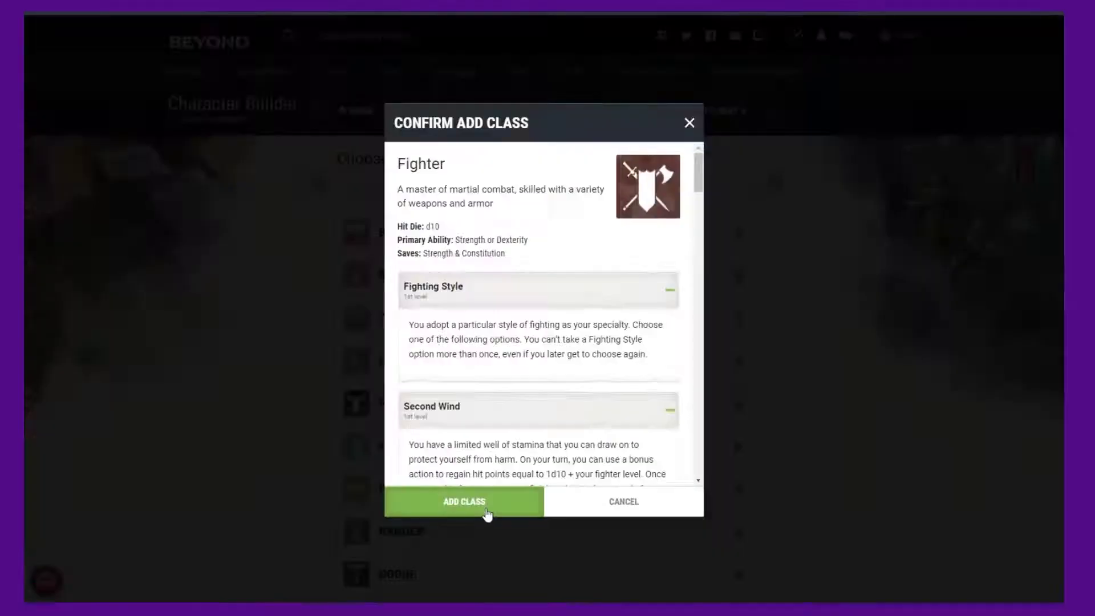
{"action": "left_click", "coordinate": [489, 515]}
{"action": "left_click", "coordinate": [414, 431]}
{"action": "scroll", "coordinate": [523, 412], "scroll_direction": "down", "scroll_amount": 2}
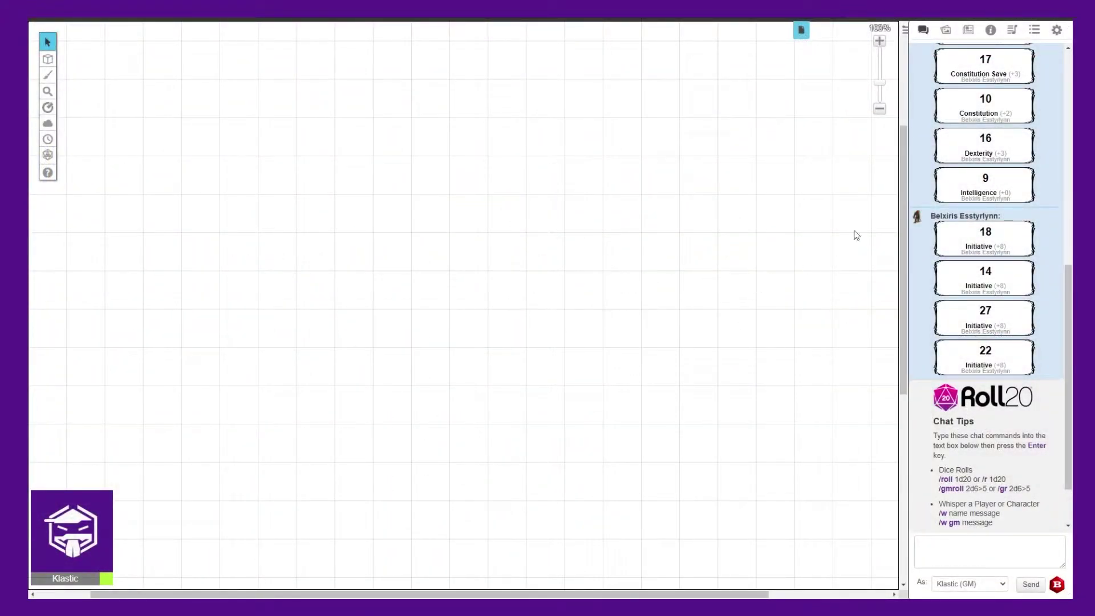
Add a new character to the Roll20 journal and upload 636344374342888622.png as its avatar.
{"action": "left_click", "coordinate": [968, 30]}
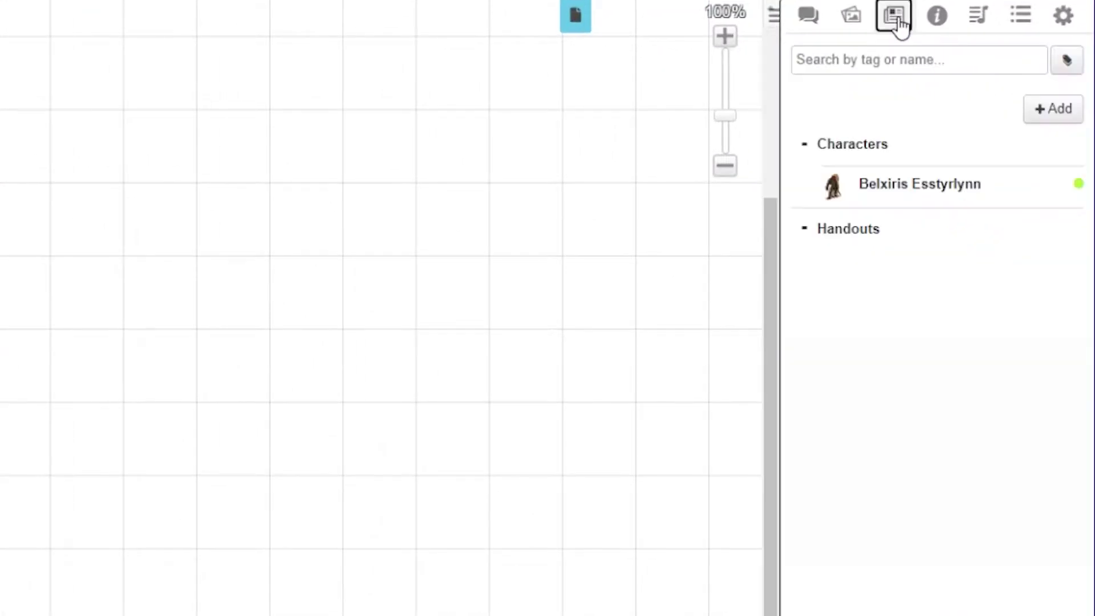
{"action": "left_click", "coordinate": [1045, 116]}
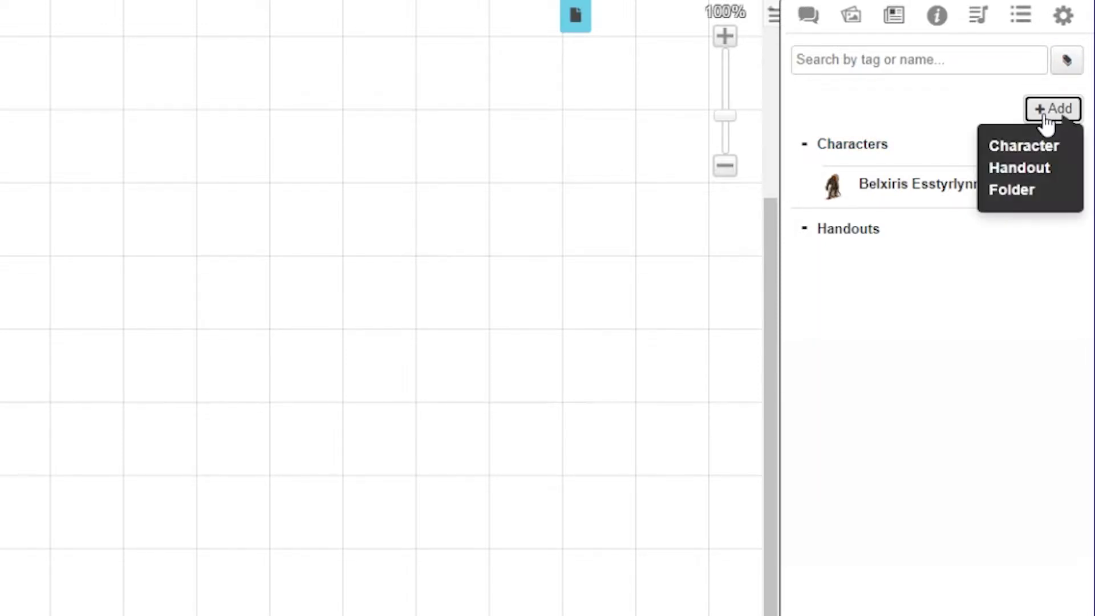
{"action": "left_click", "coordinate": [1019, 151]}
{"action": "left_click", "coordinate": [511, 204]}
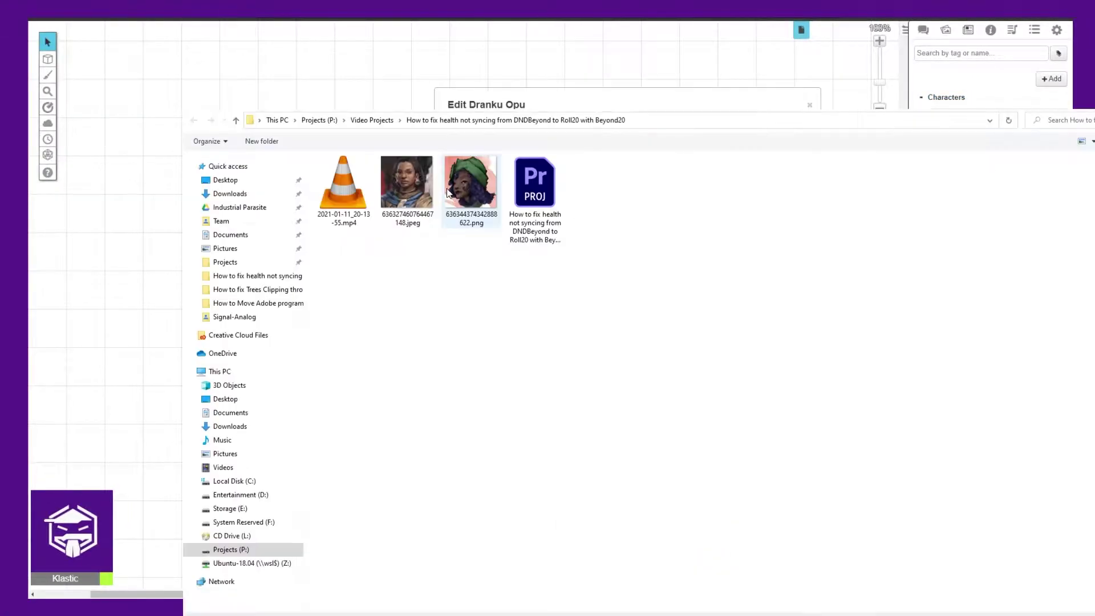
{"action": "double_click", "coordinate": [448, 192]}
Share the new character with the player's journal and let the same player edit and control it.
{"action": "left_click", "coordinate": [602, 182]}
{"action": "left_click", "coordinate": [647, 215]}
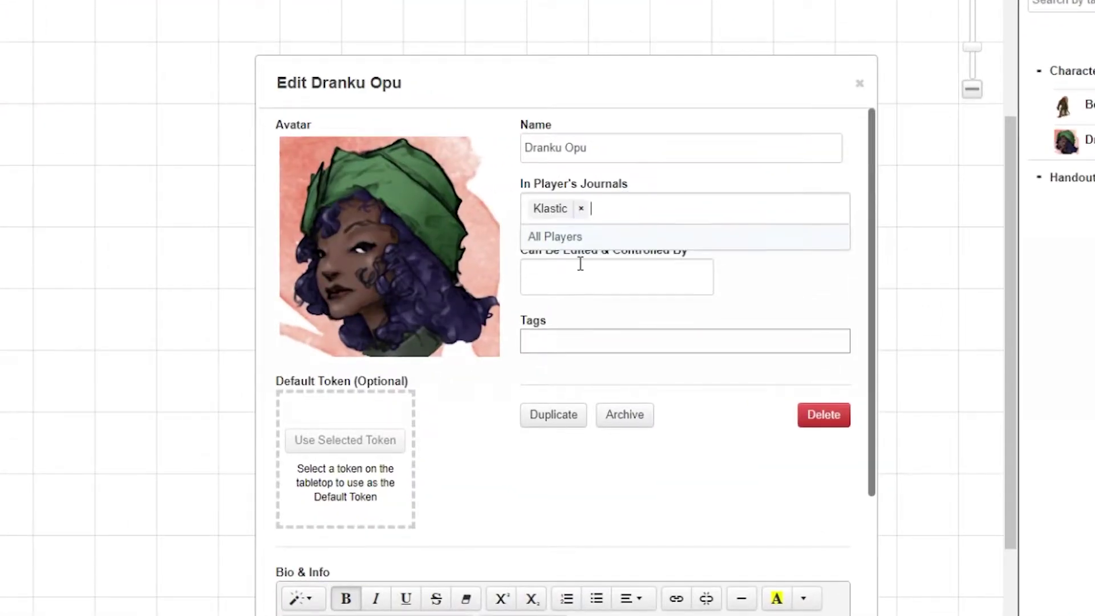
{"action": "left_click", "coordinate": [580, 277]}
{"action": "left_click", "coordinate": [554, 328]}
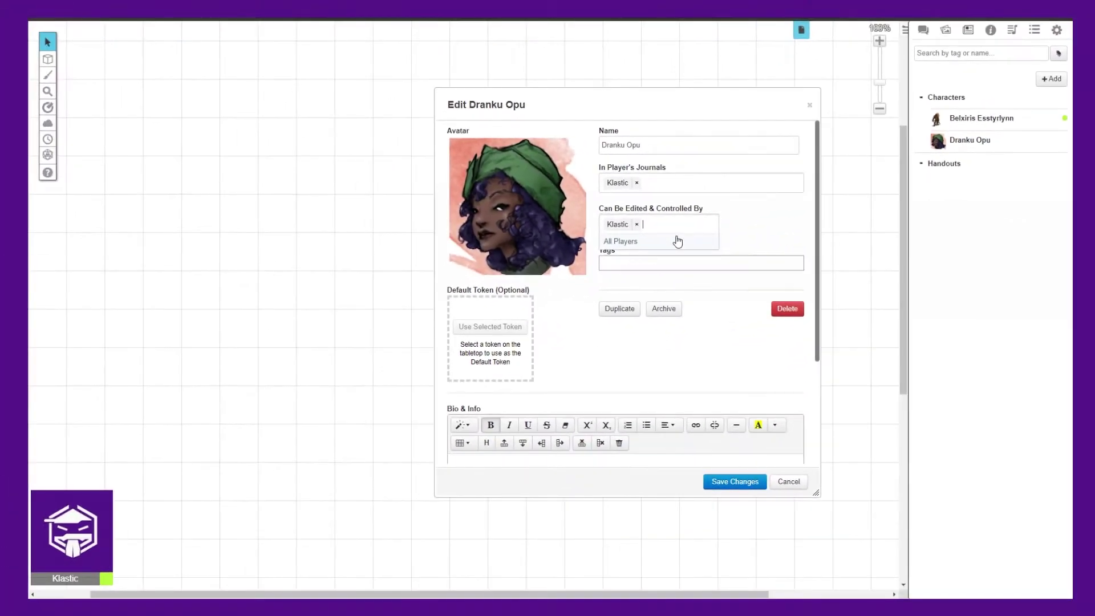
{"action": "left_click", "coordinate": [680, 274]}
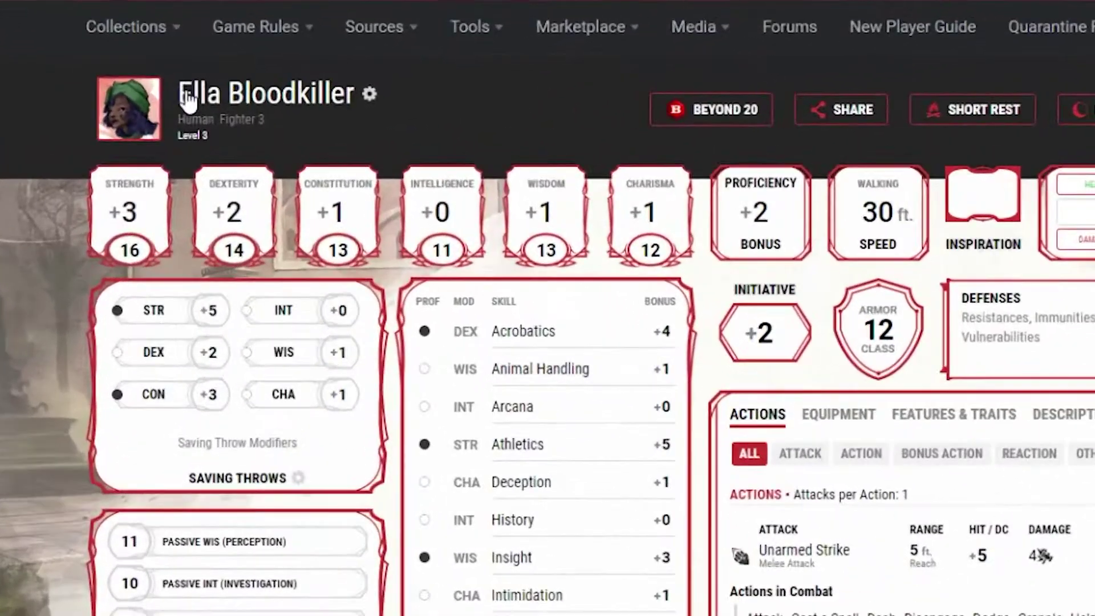
Copy the name Ella Bloodkiller from the D&D Beyond sheet and use it as the Roll20 character's name.
{"action": "left_click_drag", "start_coordinate": [180, 97], "coordinate": [354, 105]}
{"action": "key", "text": "ctrl+c"}
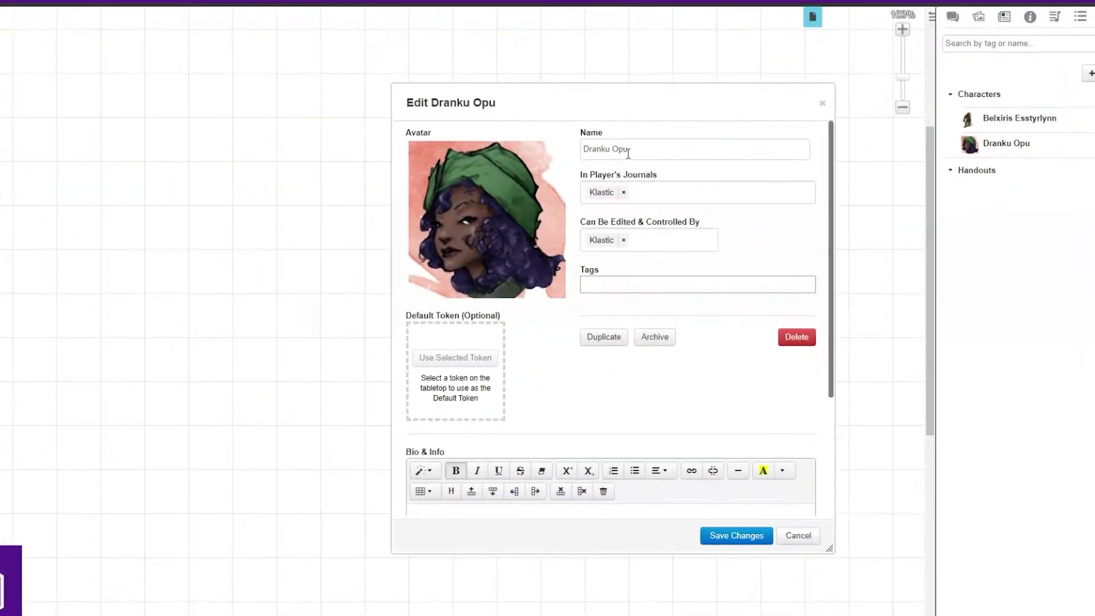
{"action": "left_click_drag", "start_coordinate": [601, 143], "coordinate": [640, 147]}
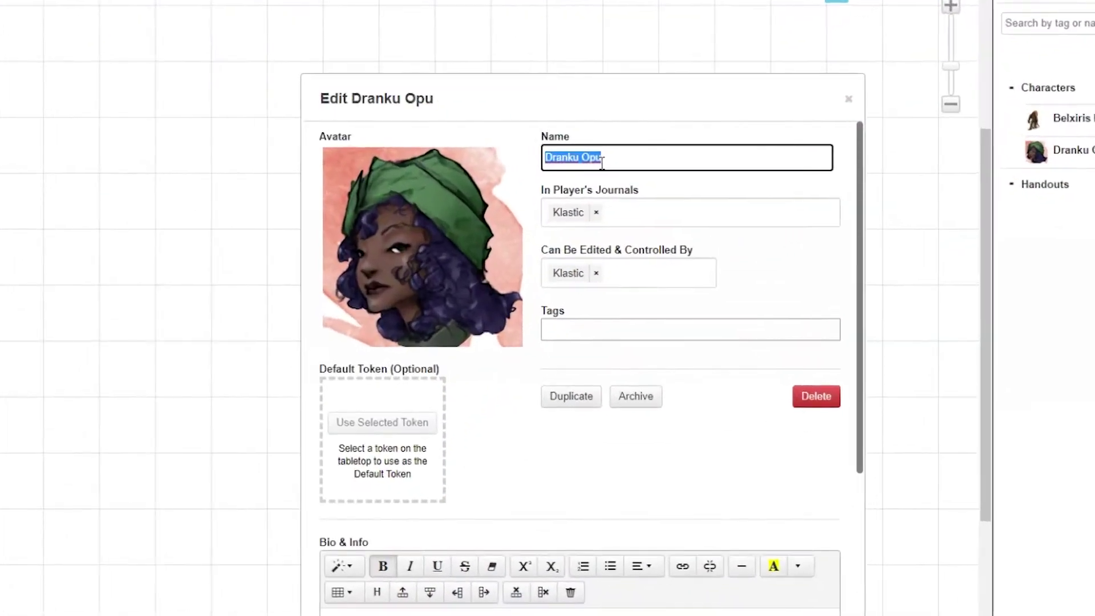
{"action": "key", "text": "ctrl+v"}
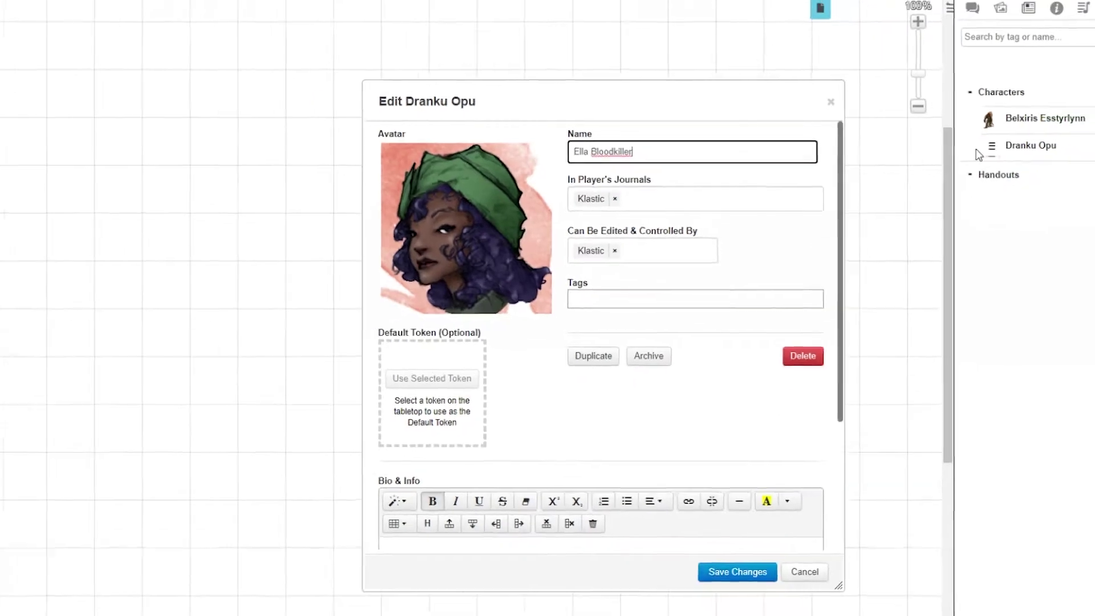
Place the red-and-yellow Knight token from the free character assets on the map and enlarge it to about 5 by 5 grid cells.
{"action": "left_click", "coordinate": [946, 32]}
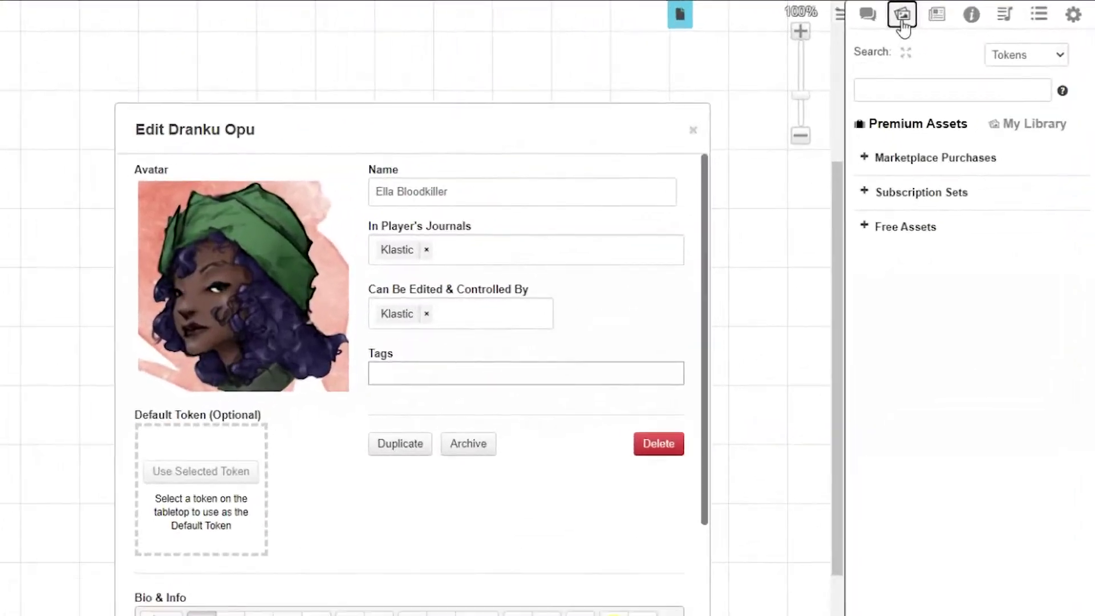
{"action": "left_click", "coordinate": [864, 230]}
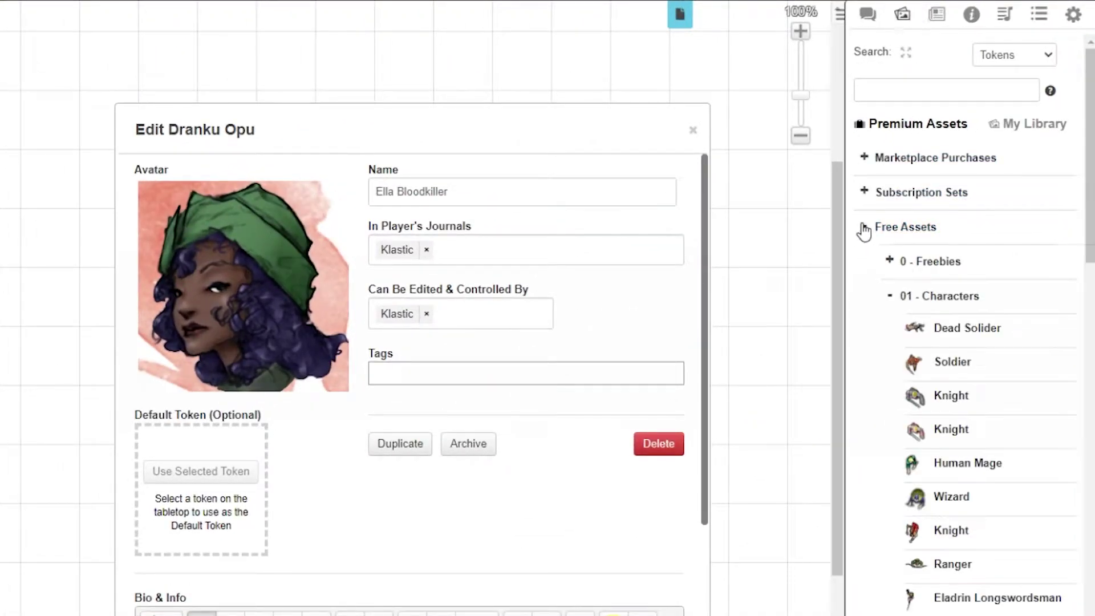
{"action": "left_click_drag", "start_coordinate": [915, 327], "coordinate": [897, 311]}
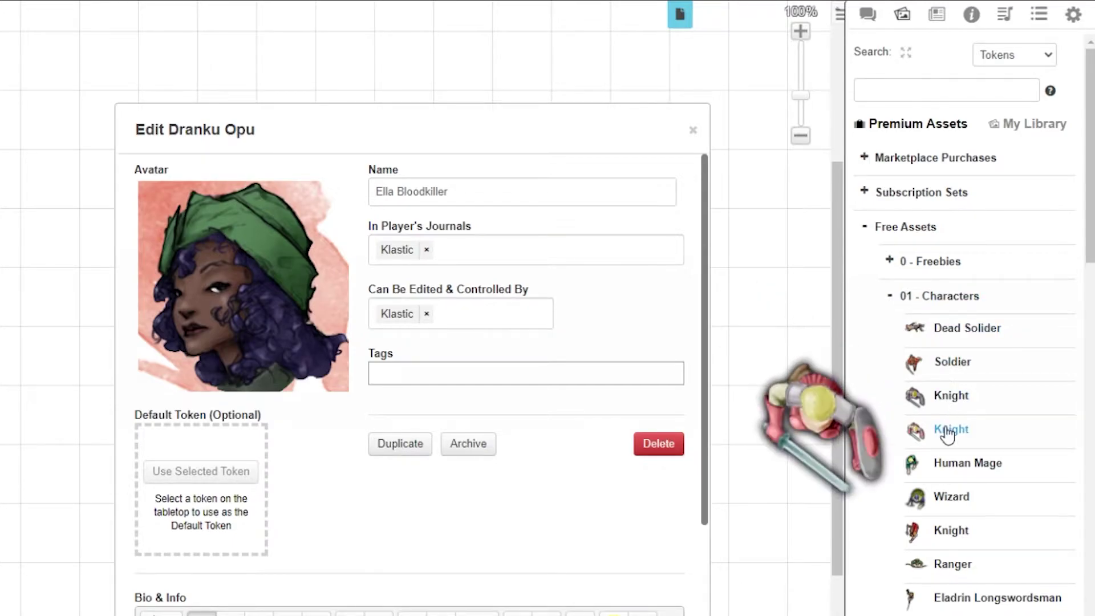
{"action": "left_click_drag", "start_coordinate": [931, 434], "coordinate": [0, 328]}
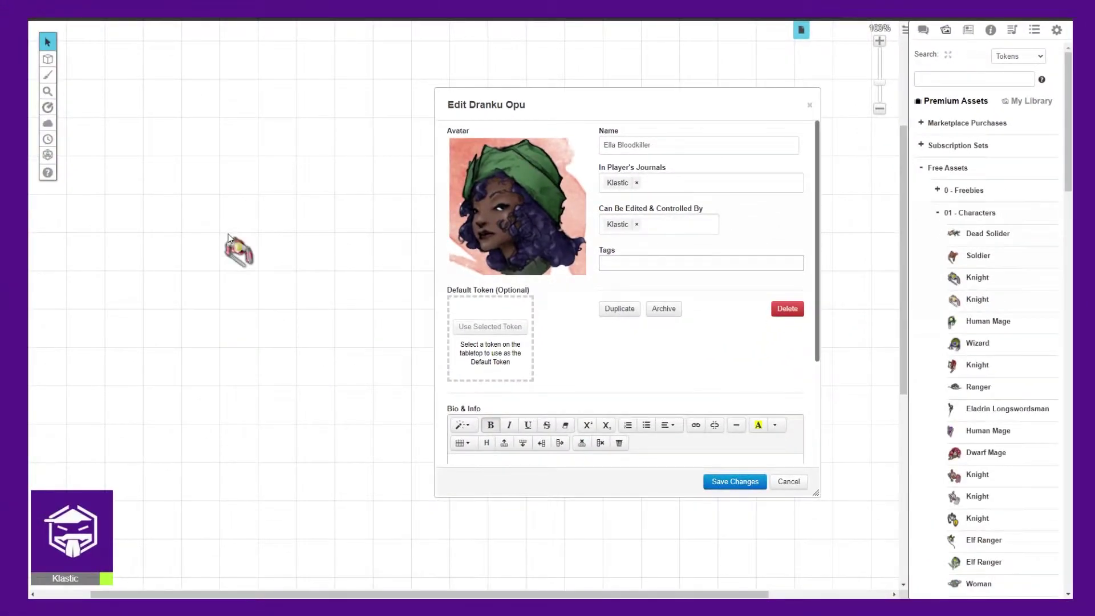
{"action": "left_click", "coordinate": [256, 238]}
{"action": "left_click_drag", "start_coordinate": [258, 232], "coordinate": [404, 97]}
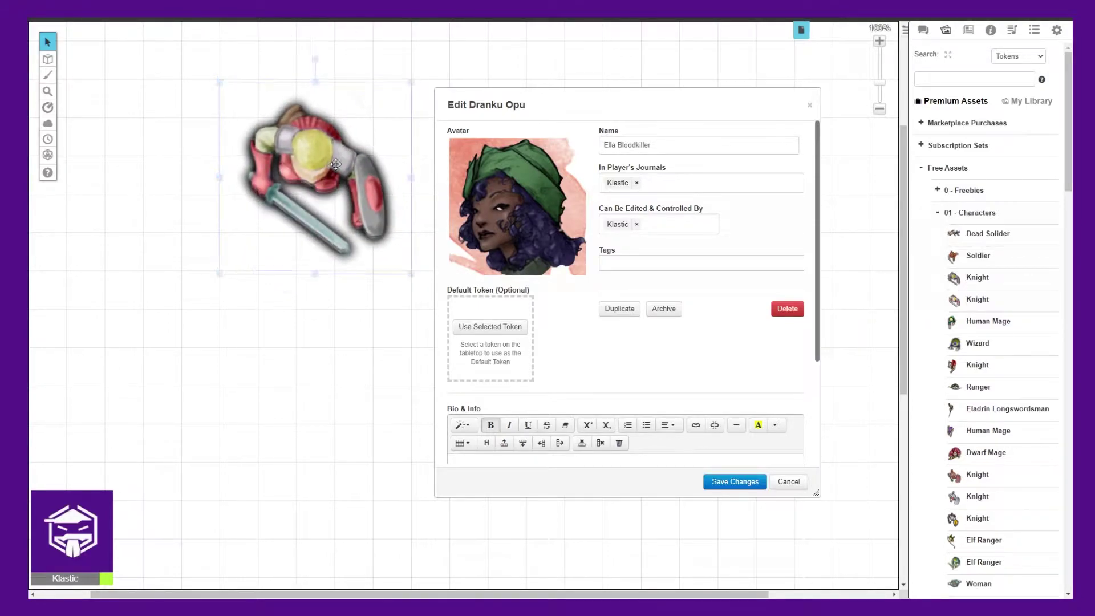
Move the enlarged Knight token about two cells left and three cells down on the map.
{"action": "key", "text": "ctrl+c"}
{"action": "key", "text": "ctrl+v"}
{"action": "left_click_drag", "start_coordinate": [272, 249], "coordinate": [267, 265]}
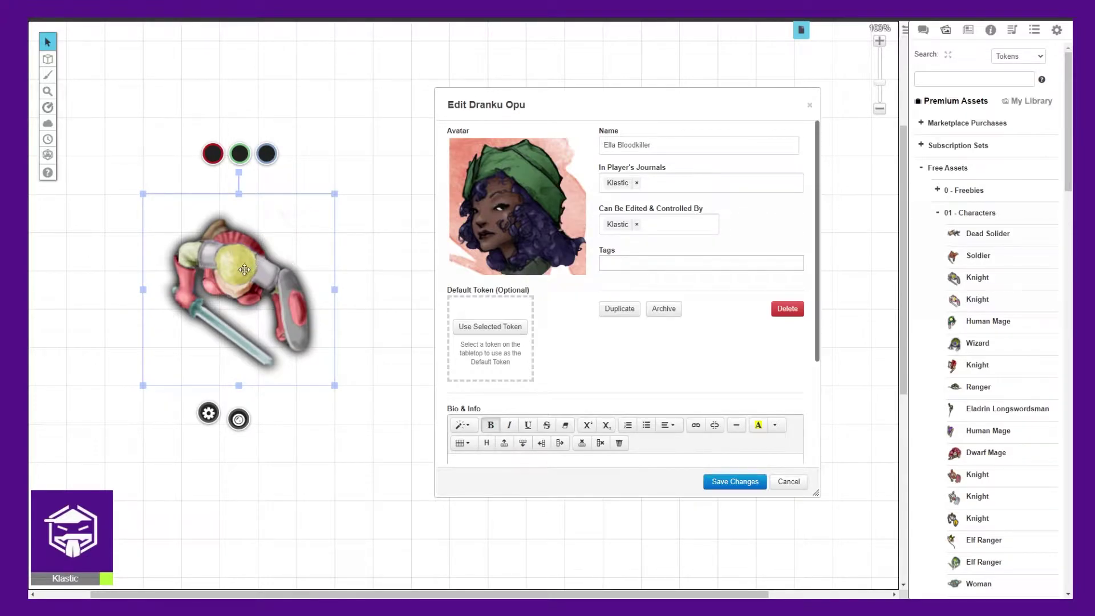
{"action": "left_click", "coordinate": [372, 294]}
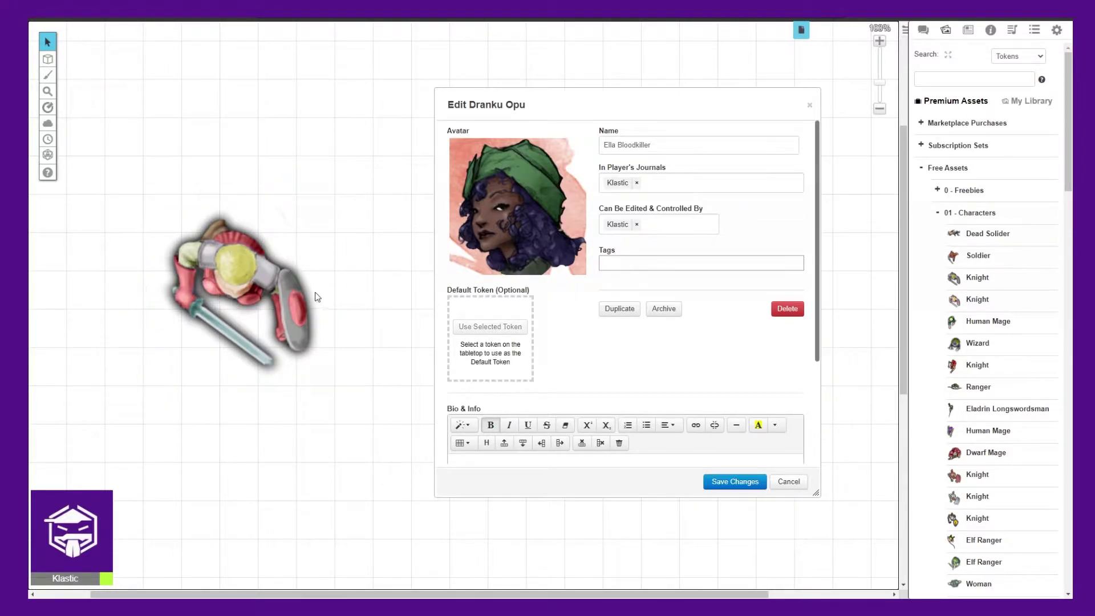
Assign the Knight token on the map as the character's default token and save the character.
{"action": "left_click", "coordinate": [244, 295]}
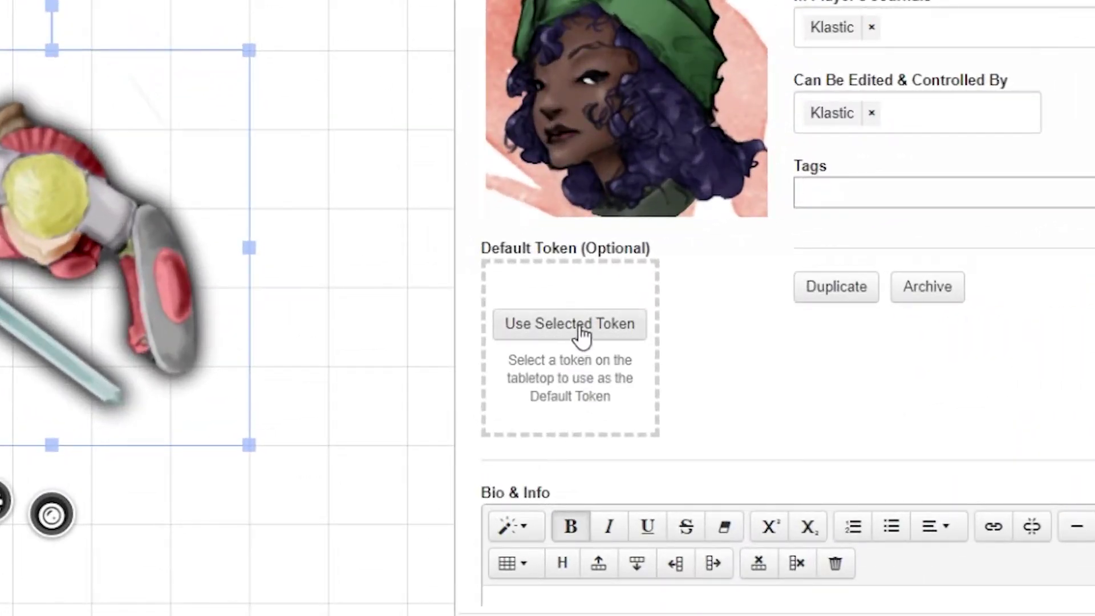
{"action": "left_click", "coordinate": [582, 334]}
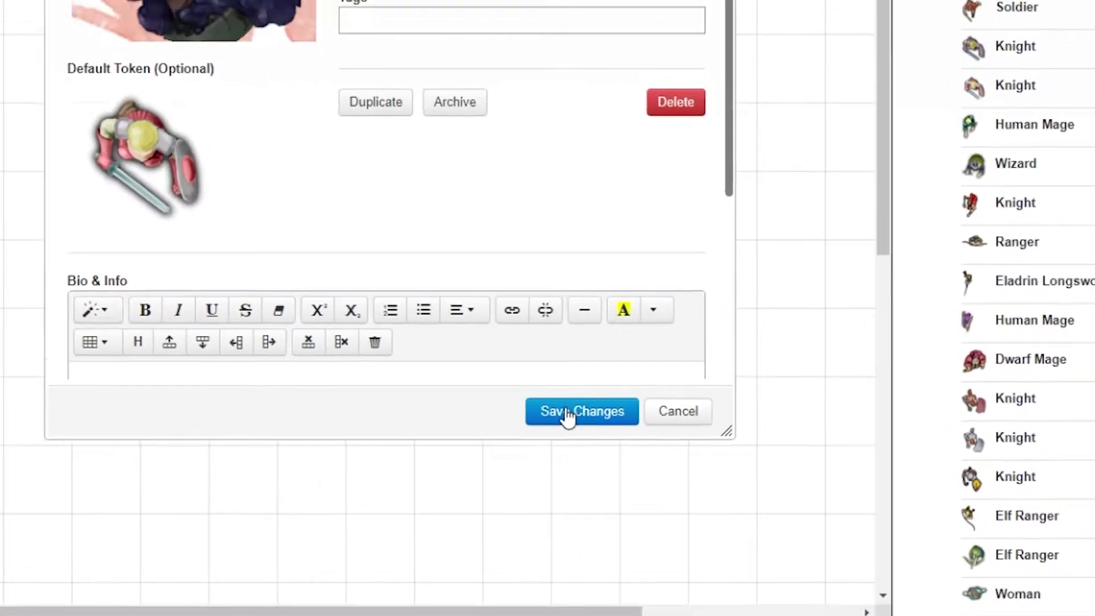
{"action": "left_click", "coordinate": [568, 415]}
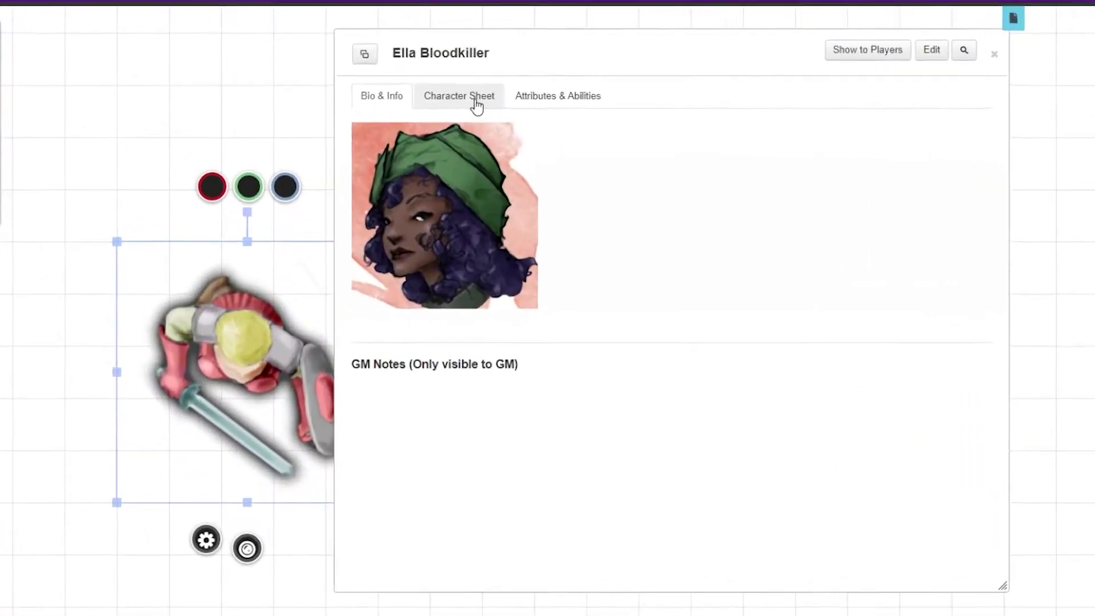
Choose to edit Ella Bloodkiller's Roll20 character sheet directly and set the current hit points to 0.
{"action": "left_click", "coordinate": [394, 87]}
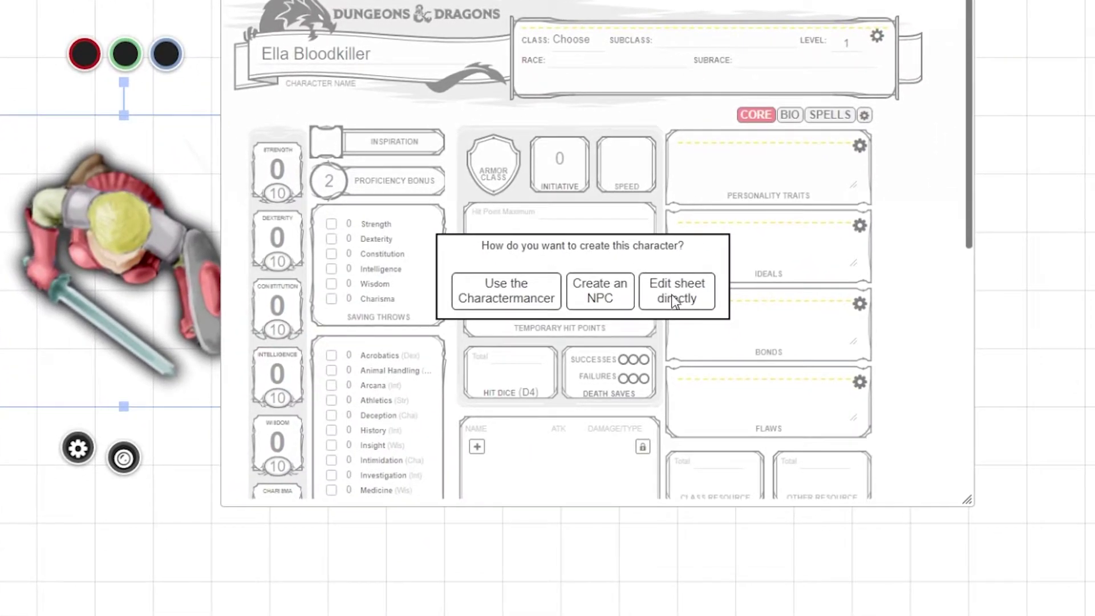
{"action": "left_click", "coordinate": [672, 308]}
{"action": "left_click", "coordinate": [528, 277]}
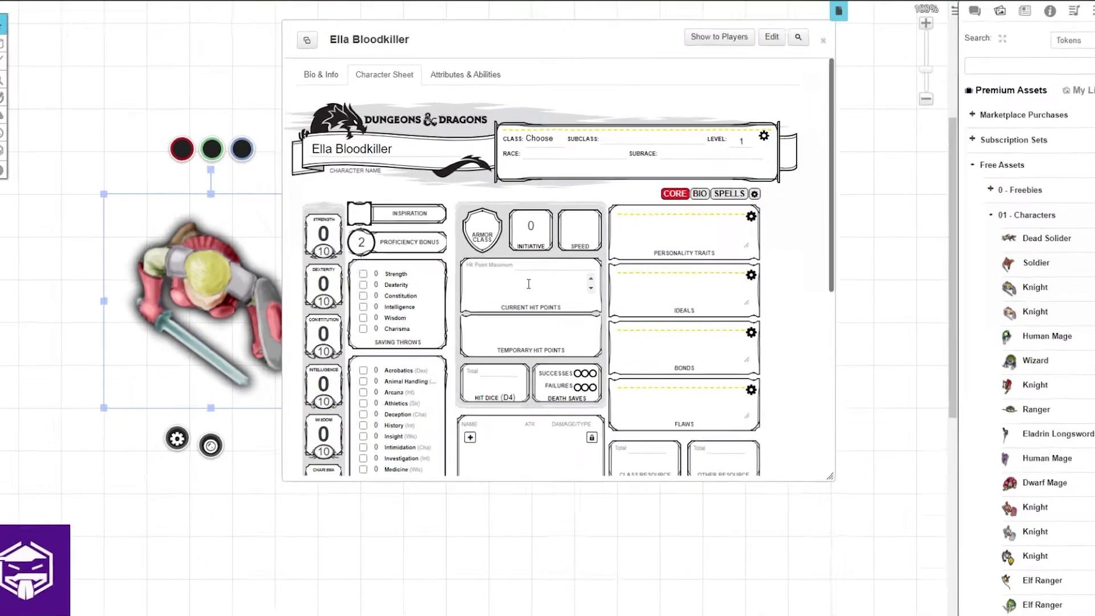
{"action": "type", "text": "0"}
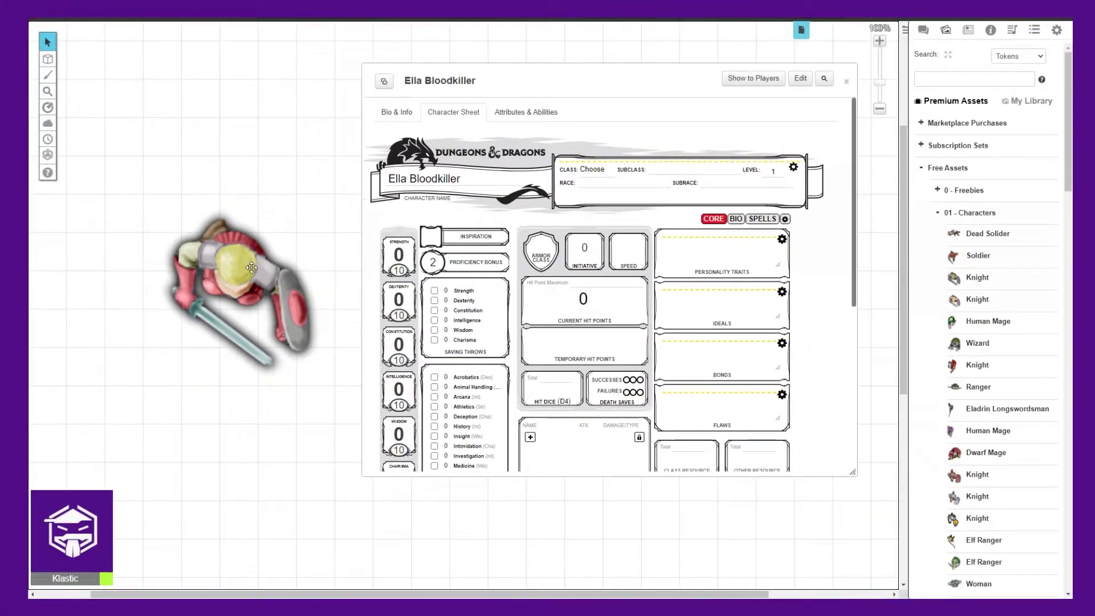
Make the Knight token represent Ella Bloodkiller, link Bar 1 to the hp attribute, and save the token settings.
{"action": "double_click", "coordinate": [251, 268]}
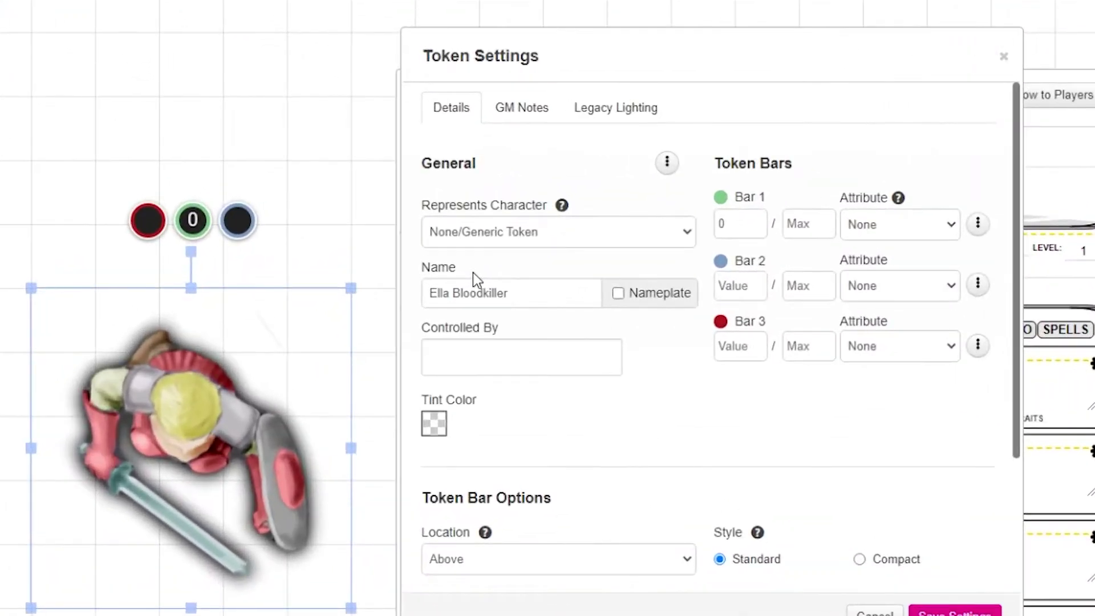
{"action": "left_click", "coordinate": [408, 183]}
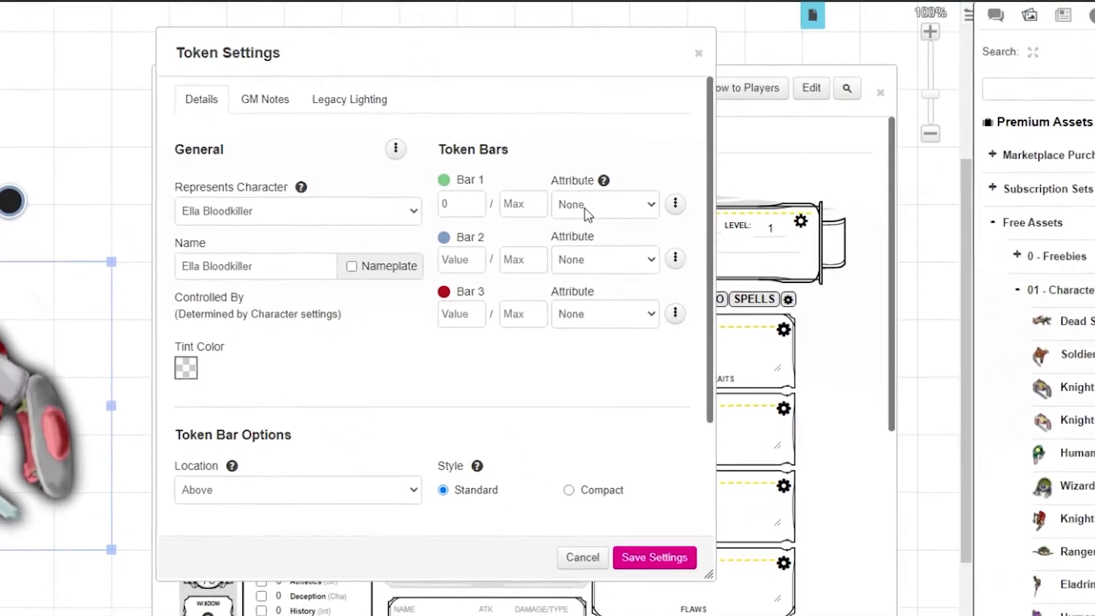
{"action": "left_click", "coordinate": [649, 163]}
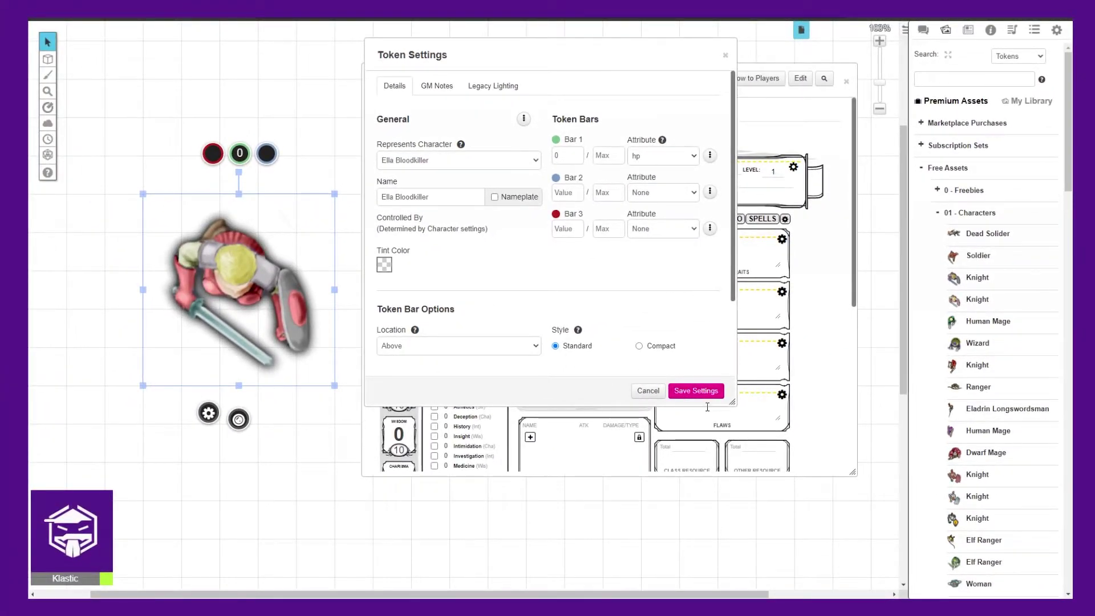
{"action": "left_click", "coordinate": [698, 391]}
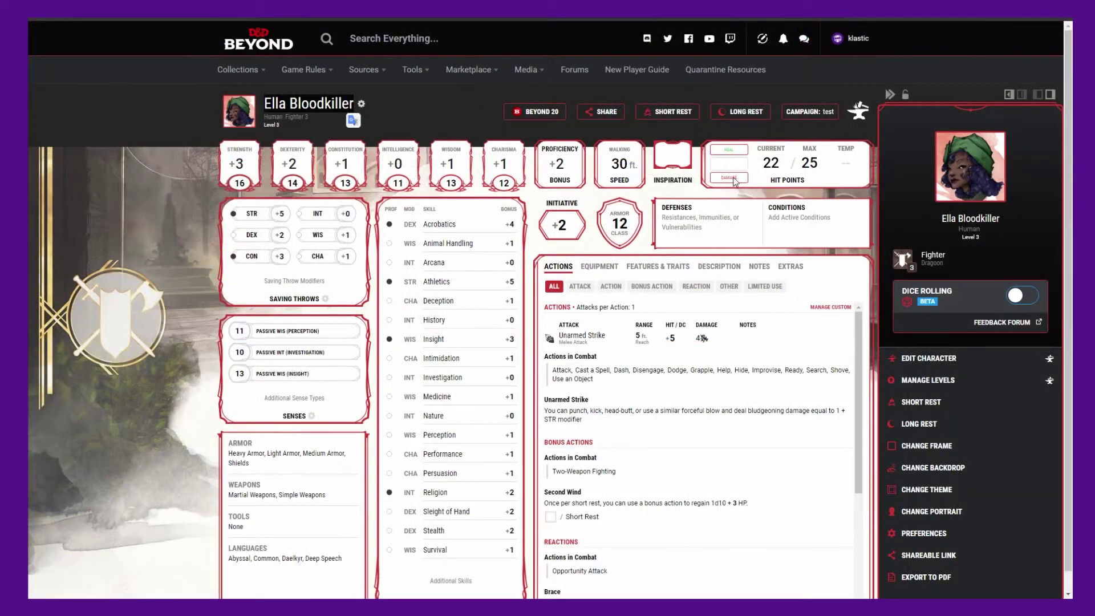
Apply 5 points of damage to Ella Bloodkiller on the D&D Beyond character sheet.
{"action": "left_click", "coordinate": [731, 164]}
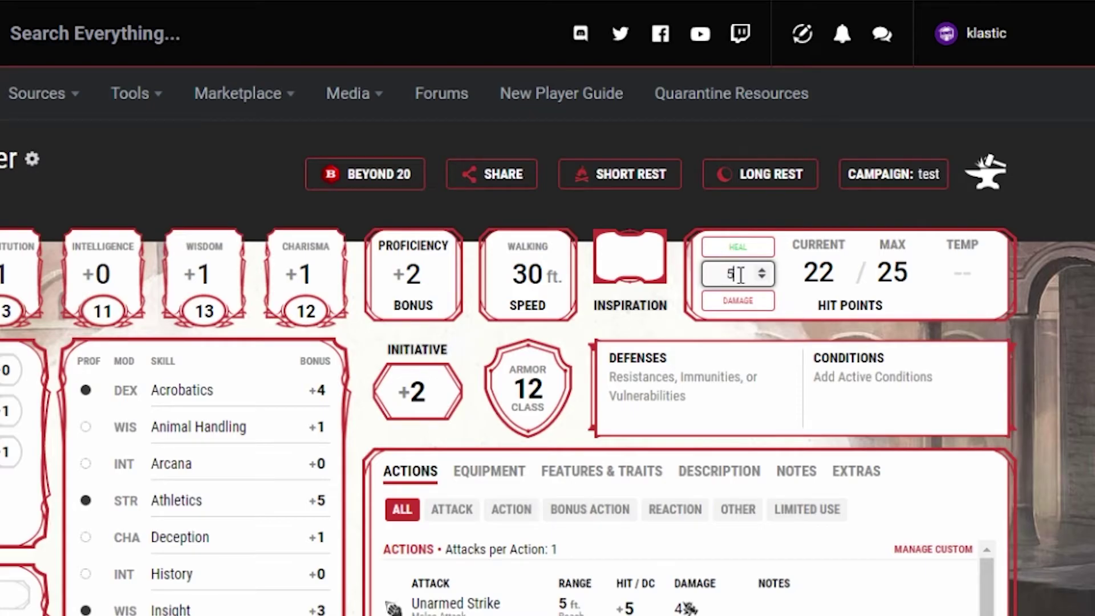
{"action": "left_click", "coordinate": [738, 301]}
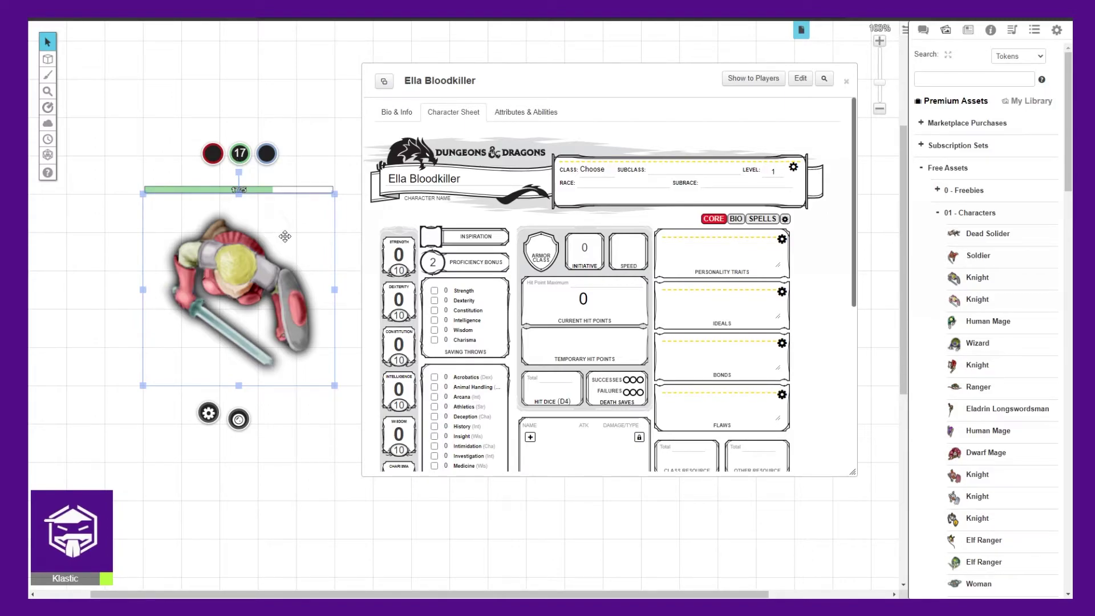
Close and reopen Ella Bloodkiller's character sheet in Roll20 to check its synced hit points.
{"action": "left_click", "coordinate": [846, 82]}
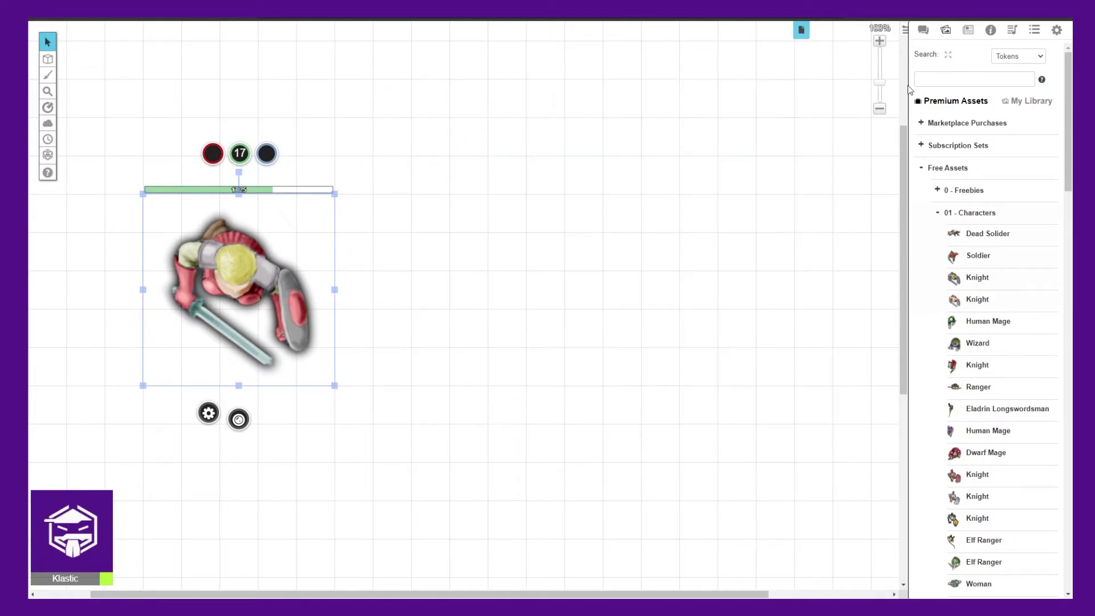
{"action": "left_click", "coordinate": [968, 29]}
{"action": "left_click", "coordinate": [973, 115]}
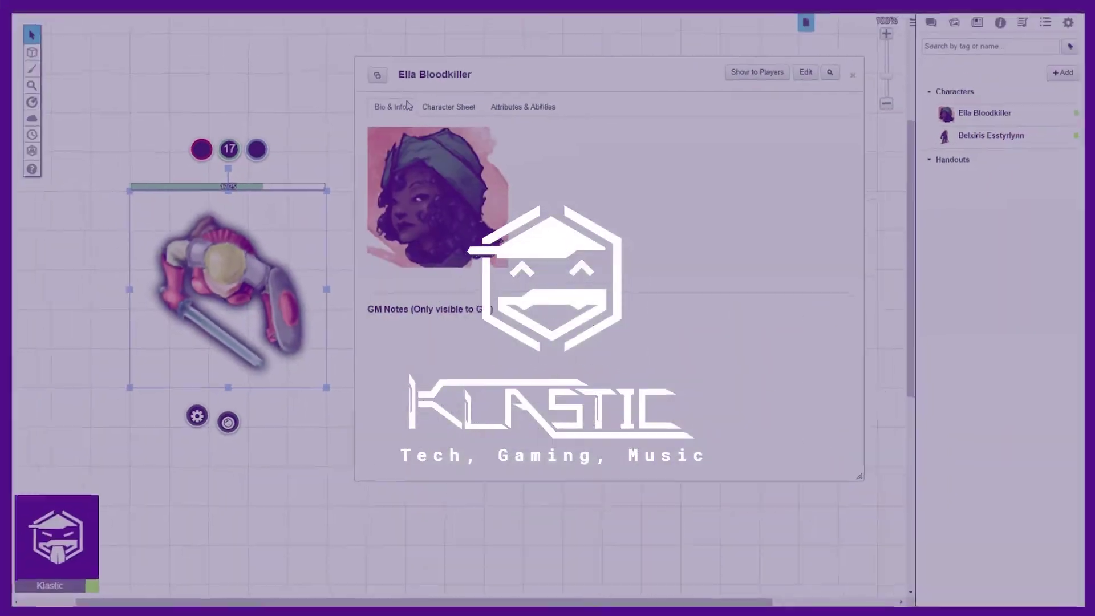
{"action": "left_click", "coordinate": [453, 112]}
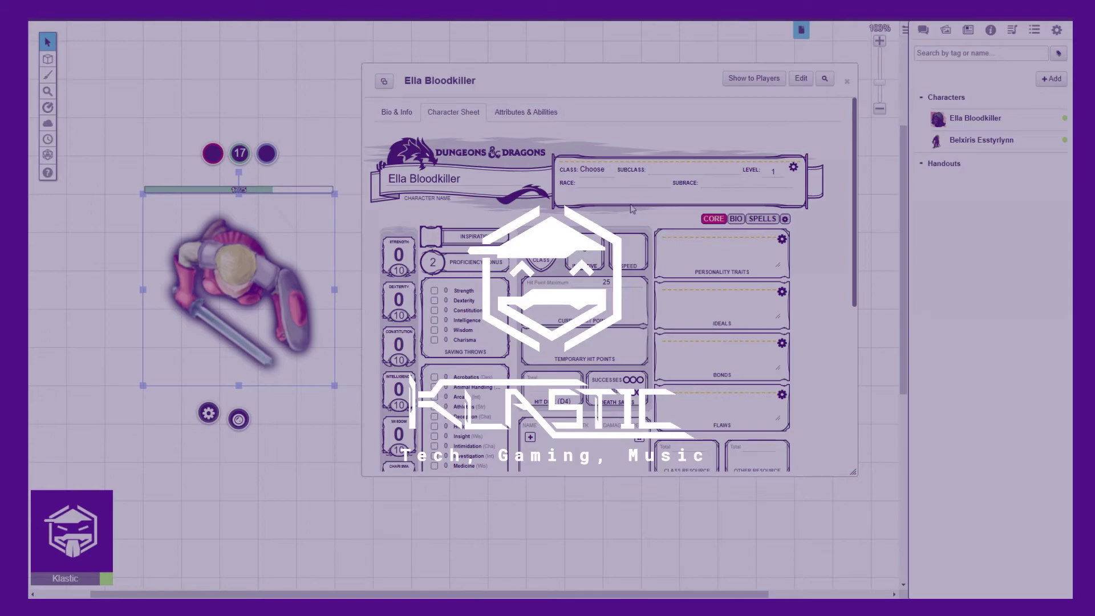